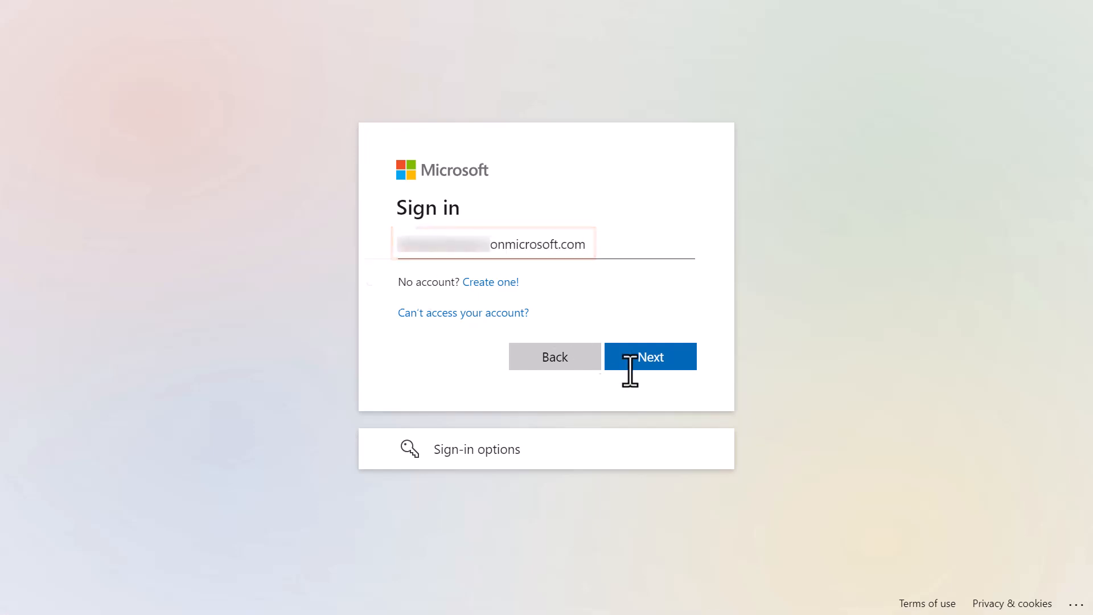
Sign in with the Microsoft account's e-mail and password and accept the permissions requested by BoldDesk
{"action": "left_click", "coordinate": [605, 357]}
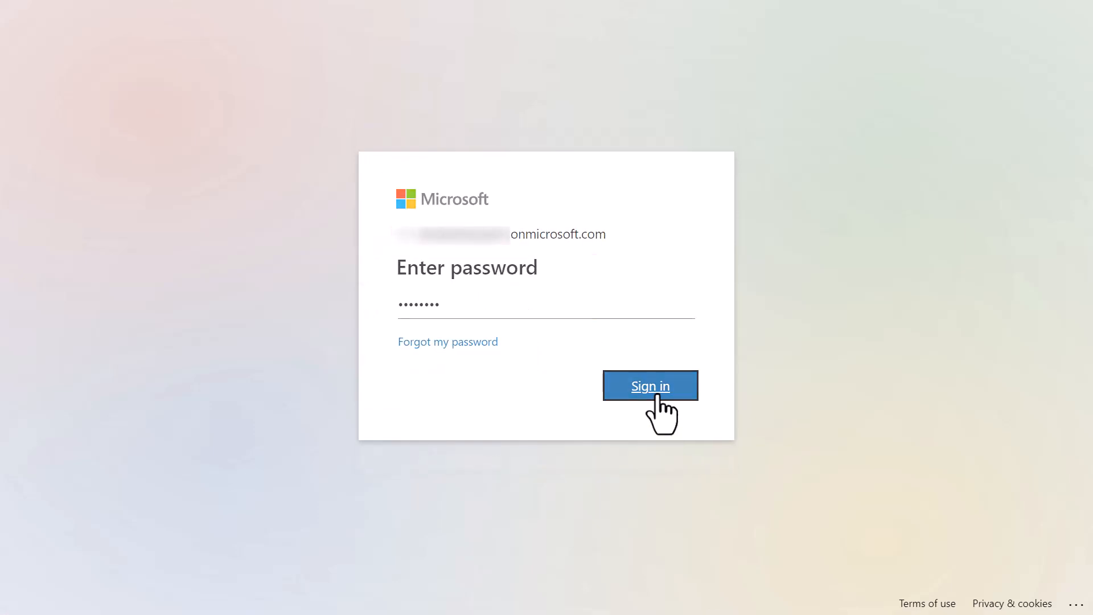
{"action": "left_click", "coordinate": [658, 399]}
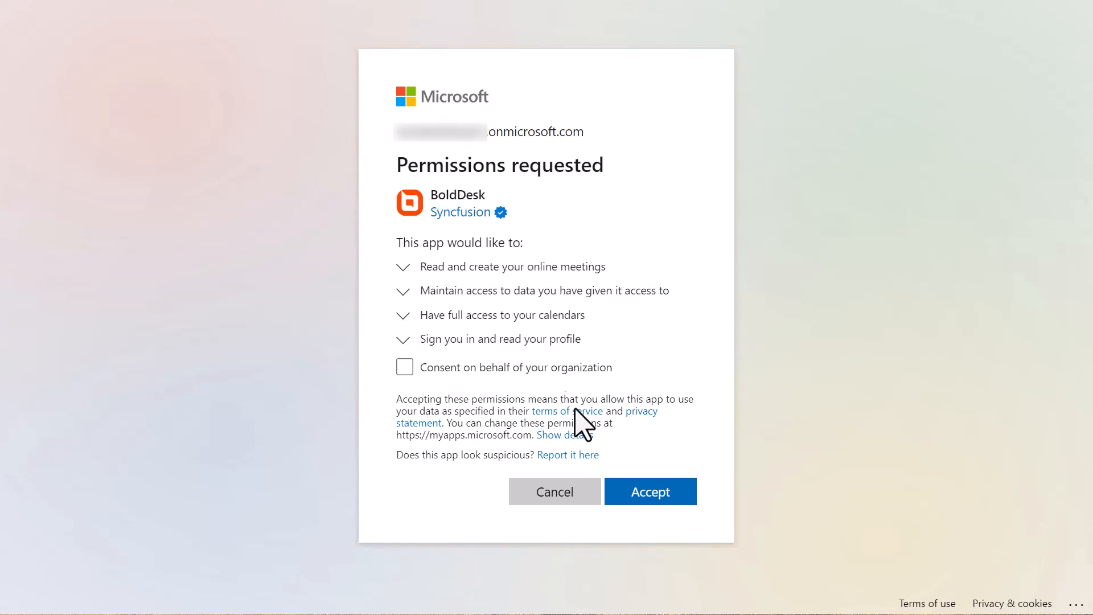
{"action": "left_click", "coordinate": [642, 497]}
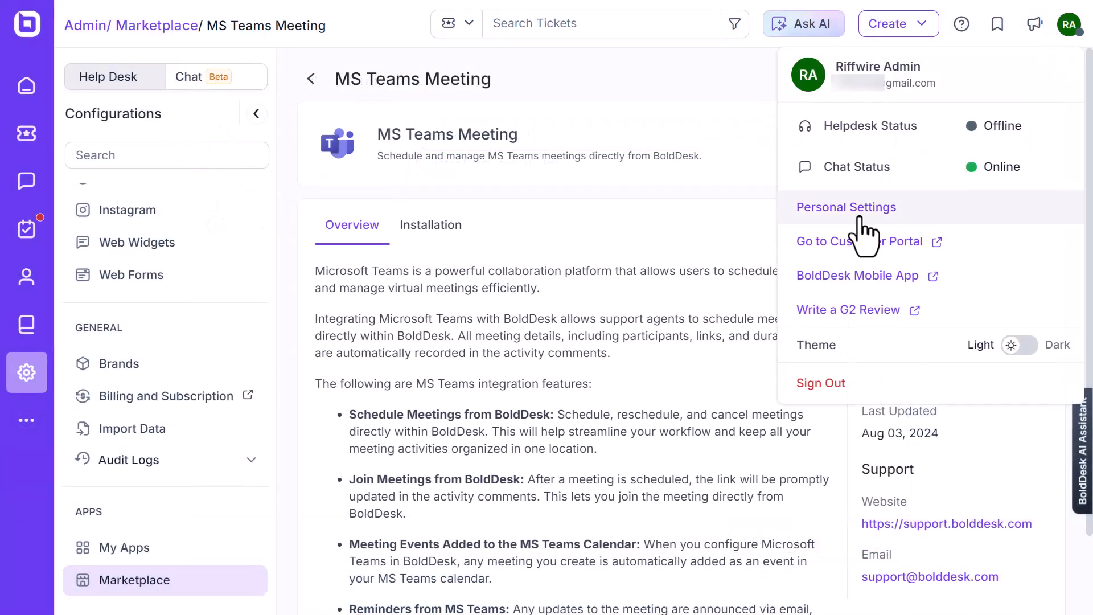
Create an API key named Customer Support Meetings in the personal settings and copy it
{"action": "left_click", "coordinate": [861, 217]}
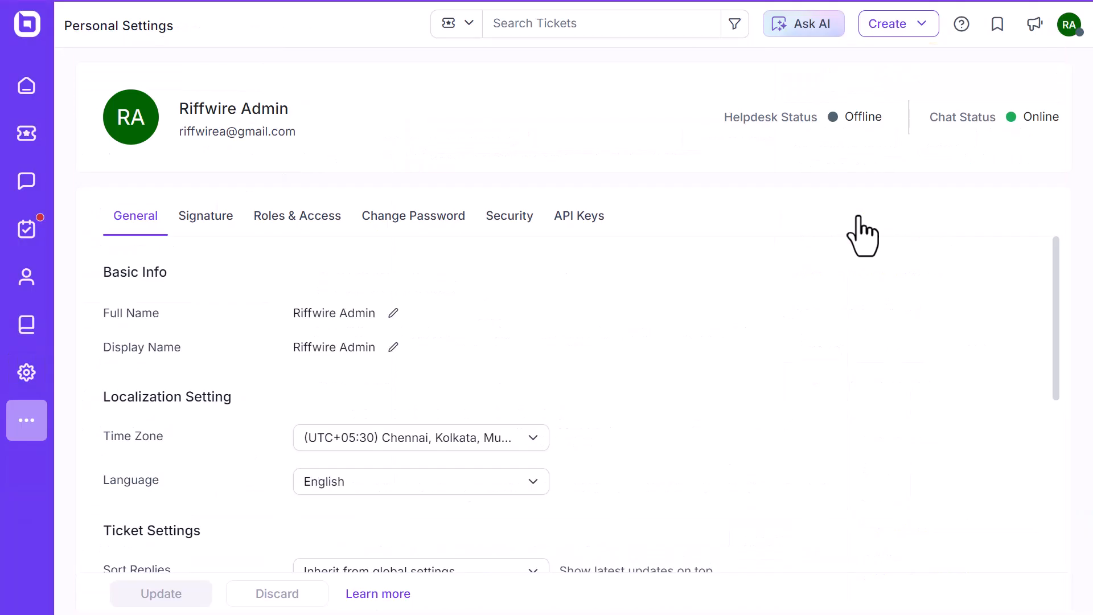
{"action": "left_click", "coordinate": [593, 228]}
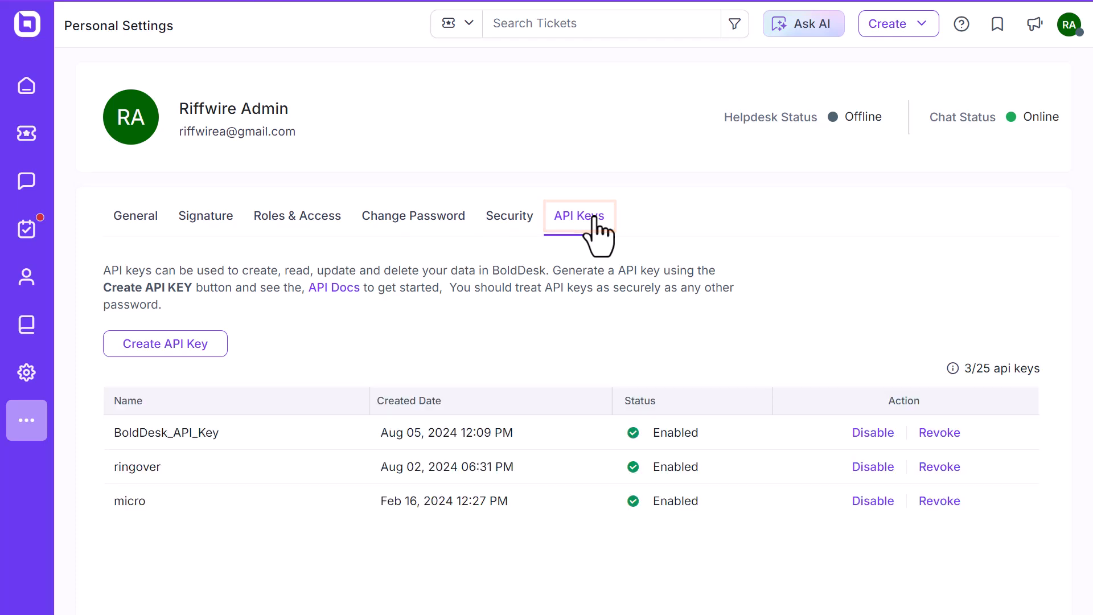
{"action": "left_click", "coordinate": [191, 343]}
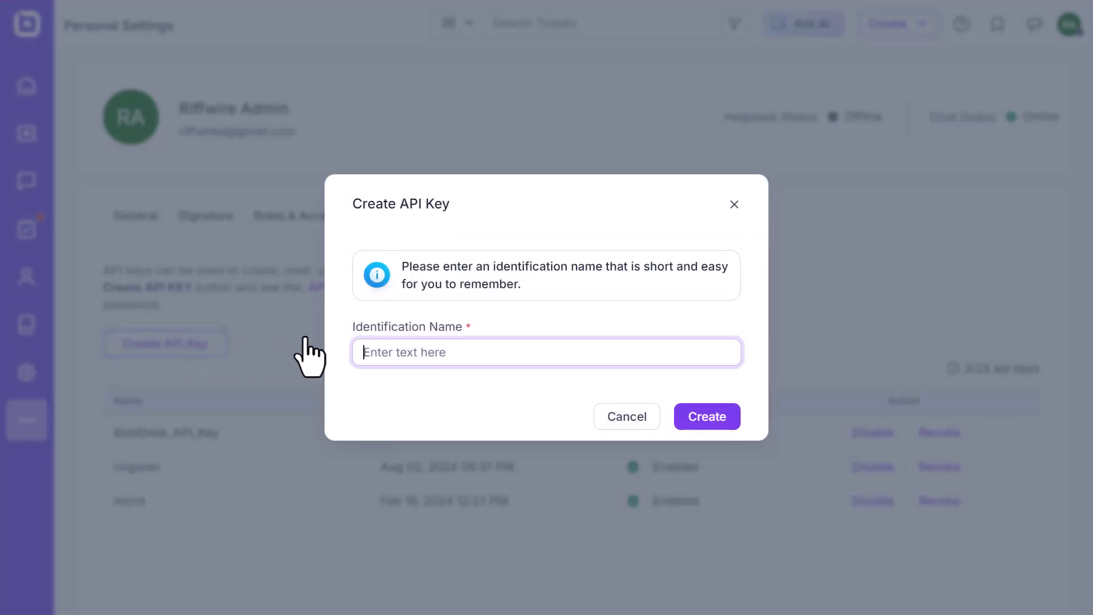
{"action": "left_click", "coordinate": [383, 338]}
{"action": "type", "text": "Customer Support Meetings"}
{"action": "left_click", "coordinate": [707, 418]}
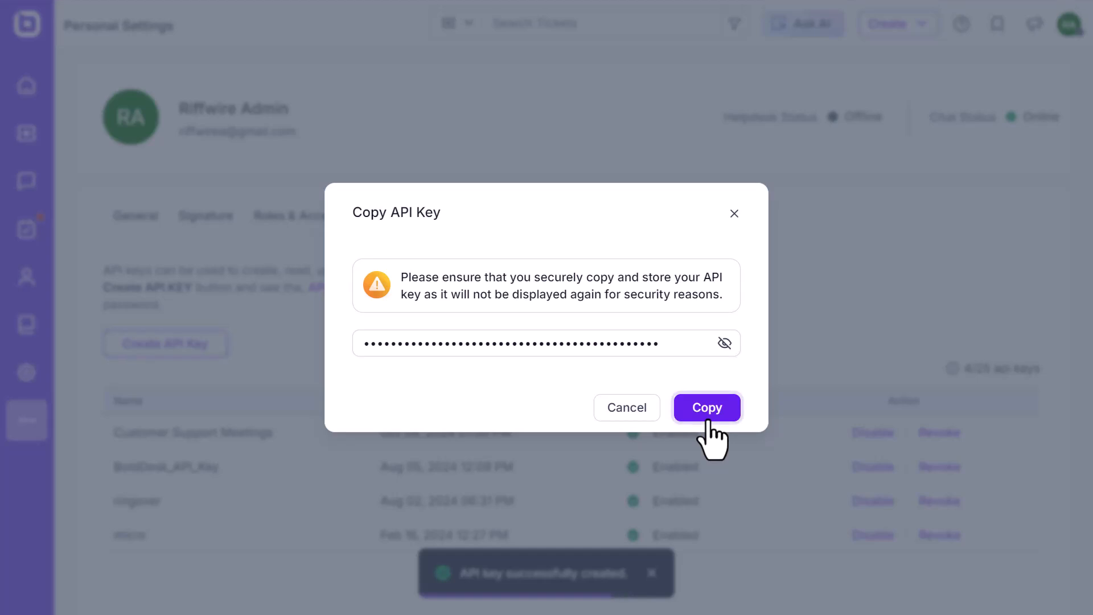
{"action": "left_click", "coordinate": [707, 419]}
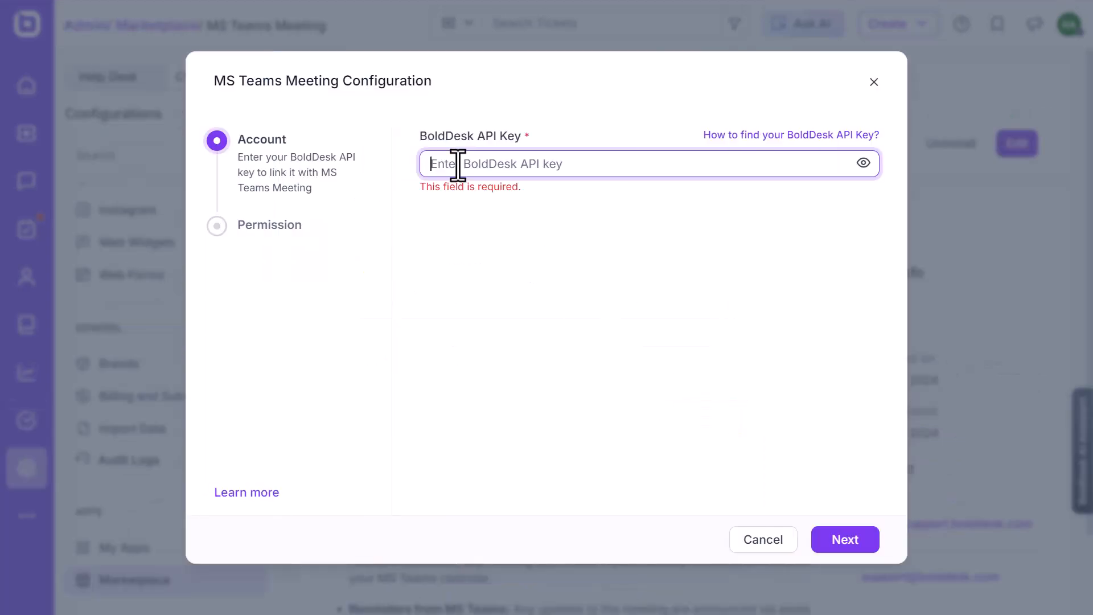
Paste the BoldDesk API key into the MS Teams Meeting configuration and continue to the permission settings
{"action": "key", "text": "ctrl+v"}
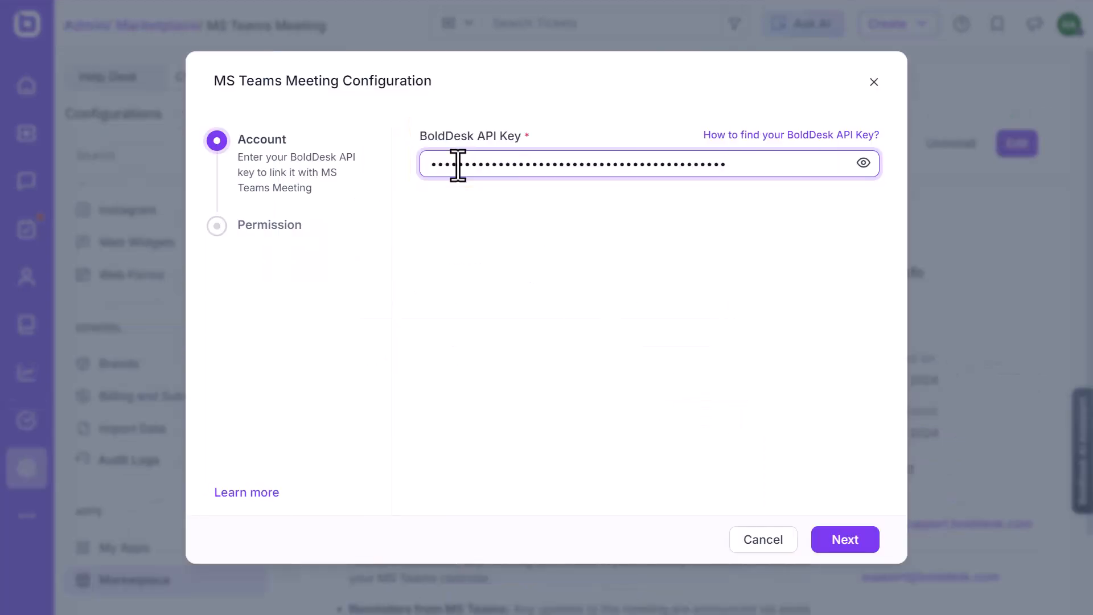
{"action": "left_click", "coordinate": [845, 539]}
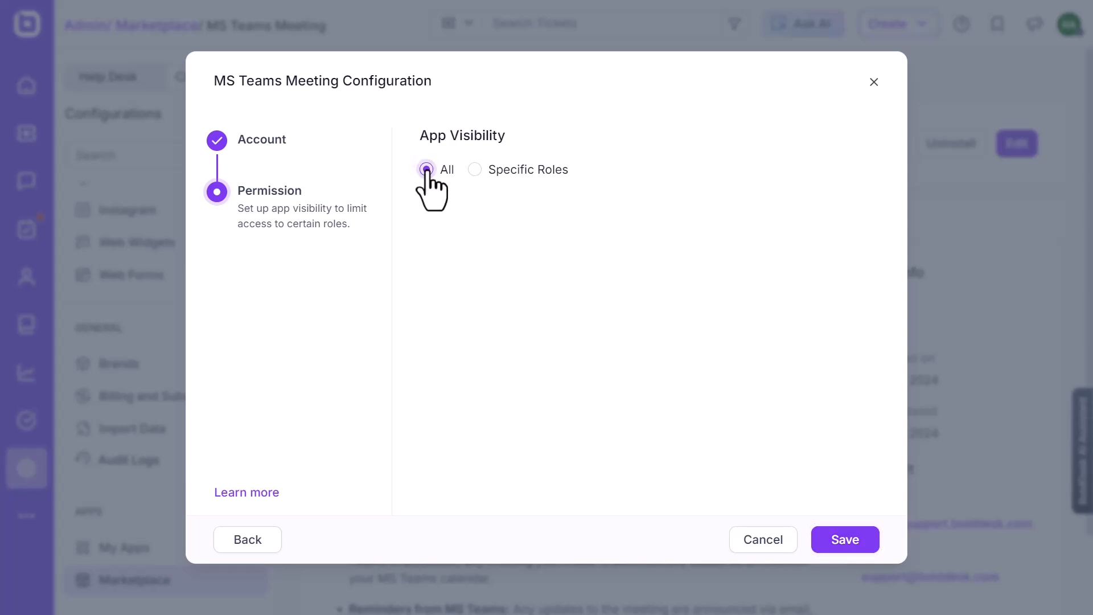
Restrict the app visibility to the specific roles Account Owner and Support Administrator
{"action": "left_click", "coordinate": [474, 169]}
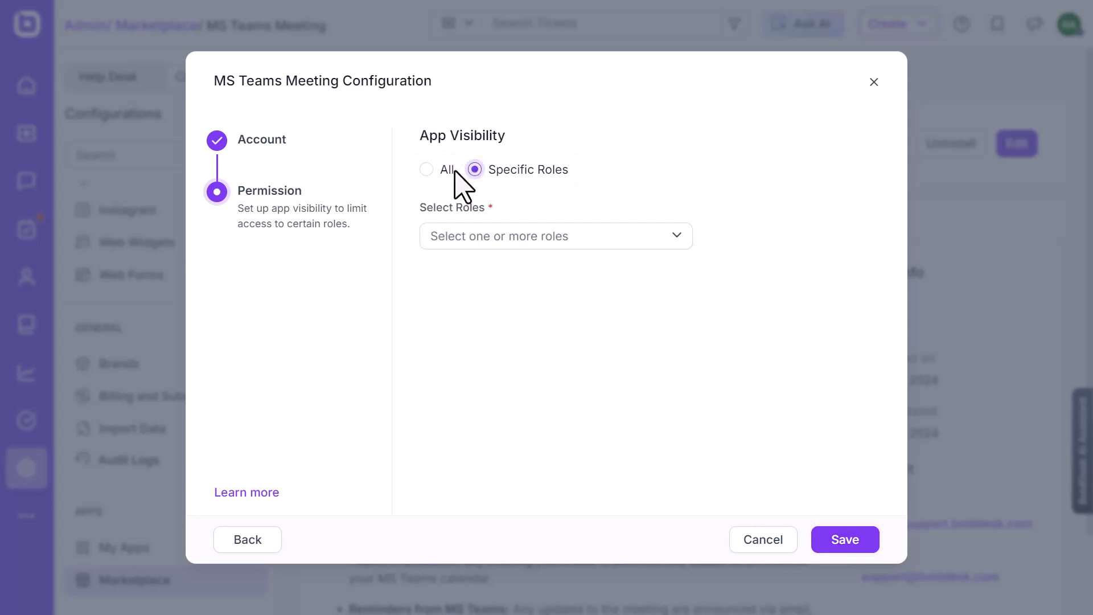
{"action": "left_click", "coordinate": [427, 169]}
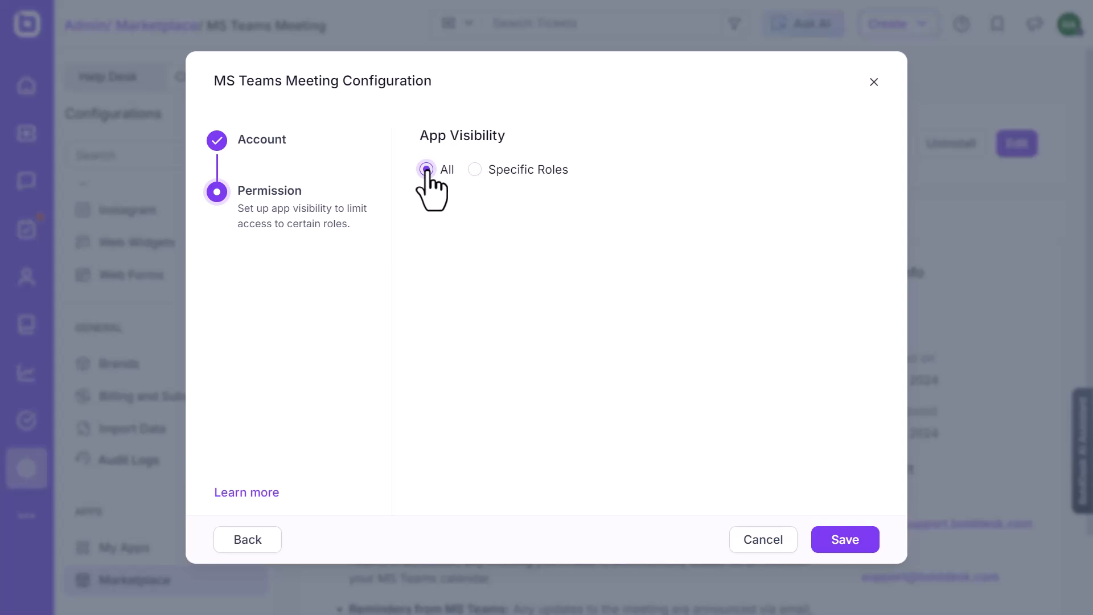
{"action": "left_click", "coordinate": [475, 170]}
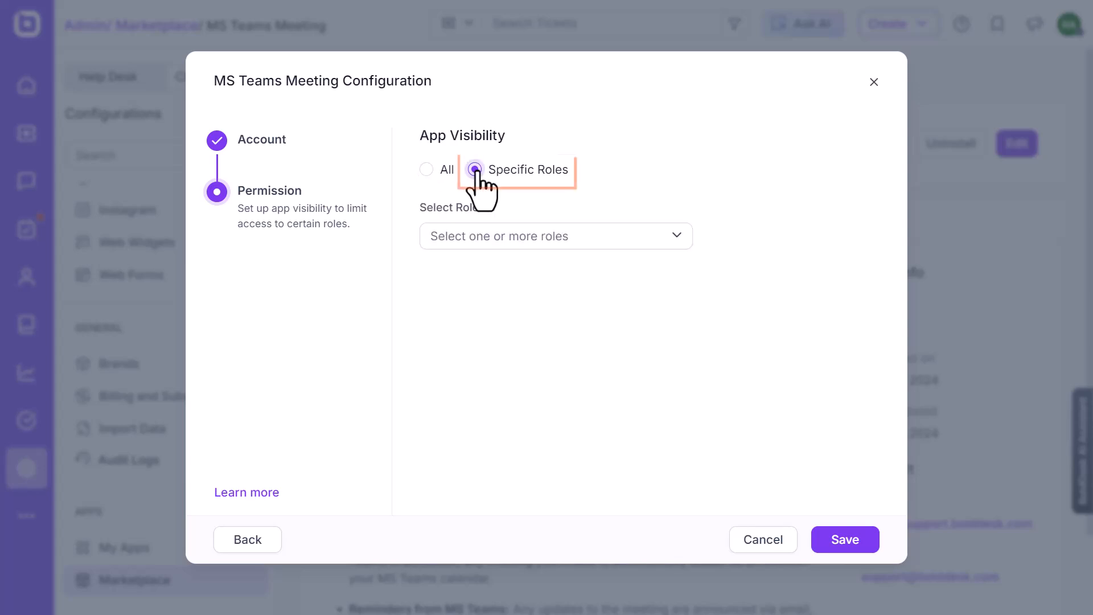
{"action": "left_click", "coordinate": [510, 236]}
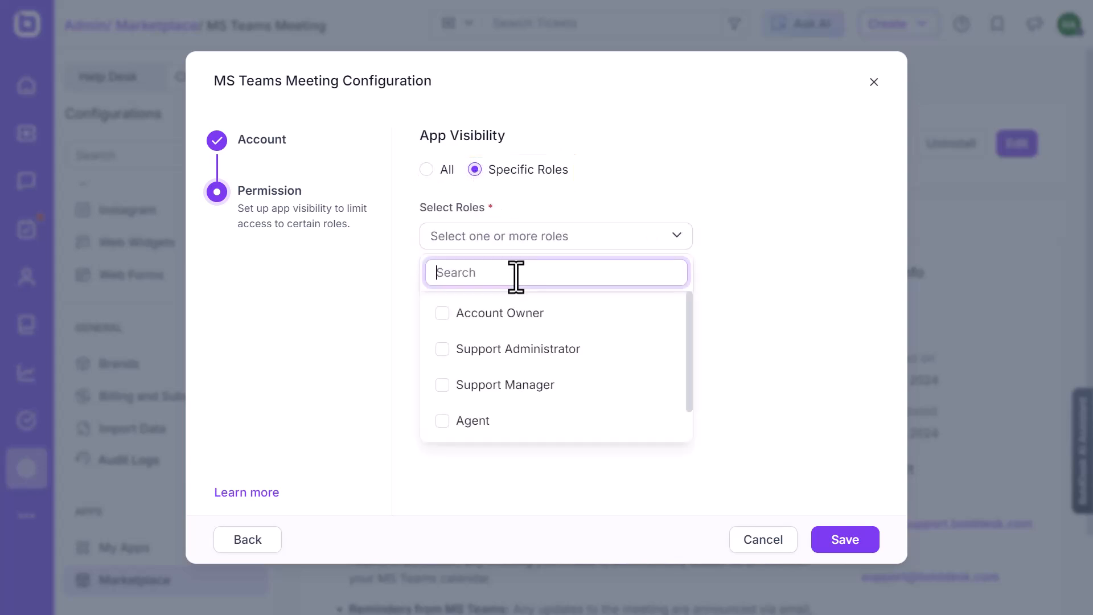
{"action": "left_click", "coordinate": [507, 316]}
{"action": "left_click", "coordinate": [507, 350]}
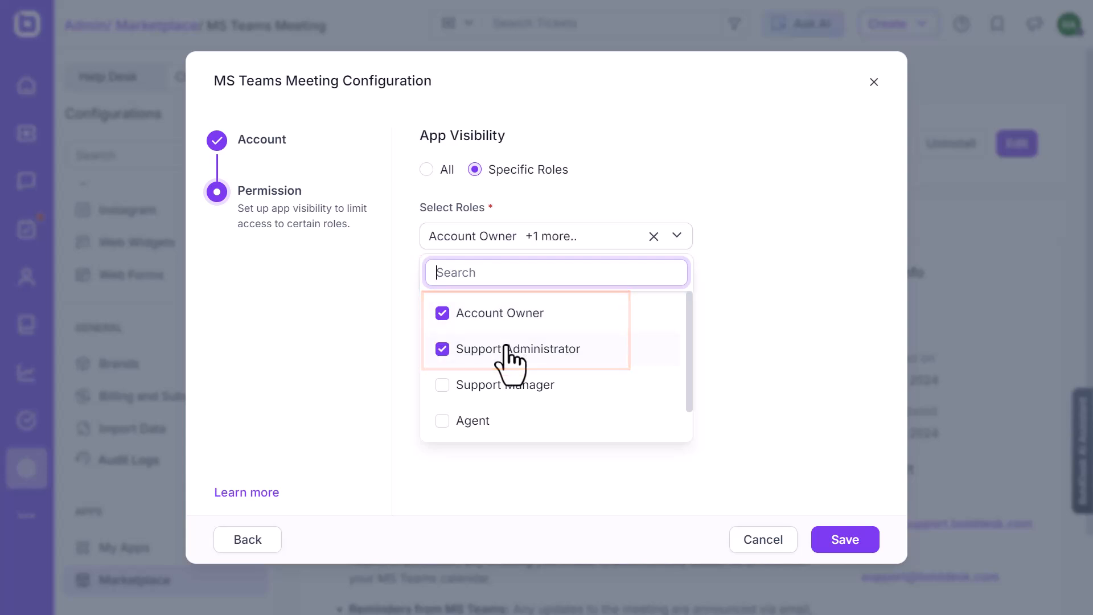
{"action": "left_click", "coordinate": [606, 228]}
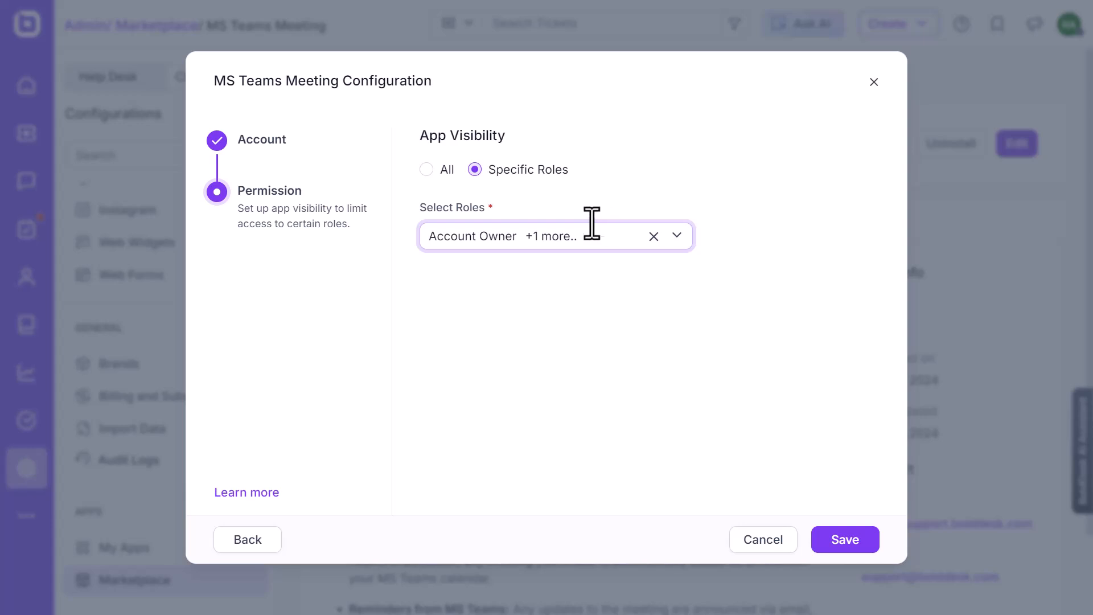
Set the app visibility to All and save the MS Teams Meeting configuration
{"action": "left_click", "coordinate": [427, 169]}
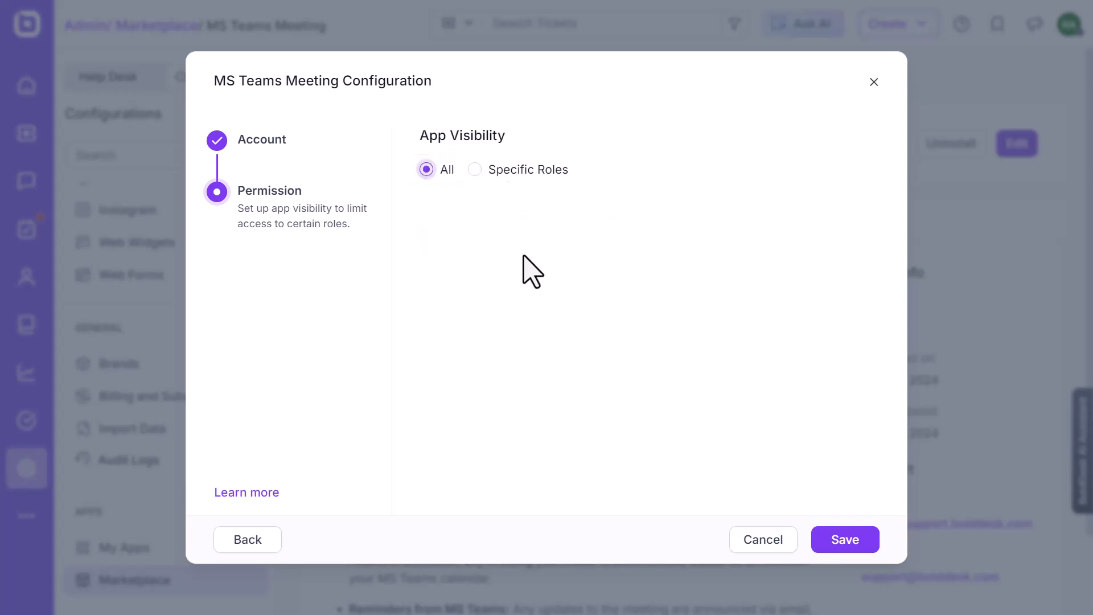
{"action": "left_click", "coordinate": [842, 544]}
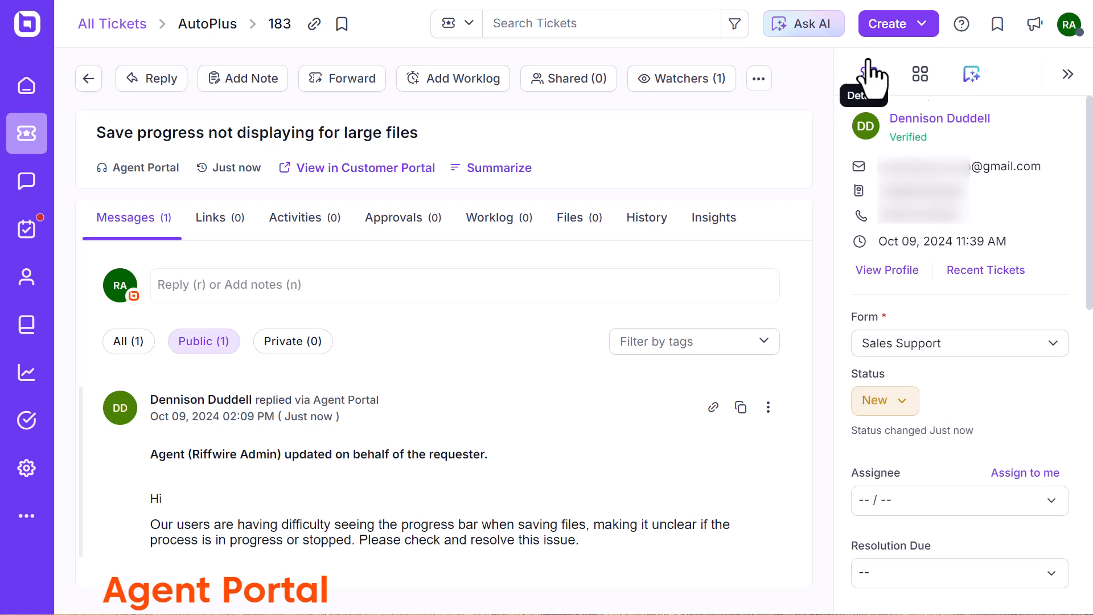
{"action": "left_click", "coordinate": [910, 30]}
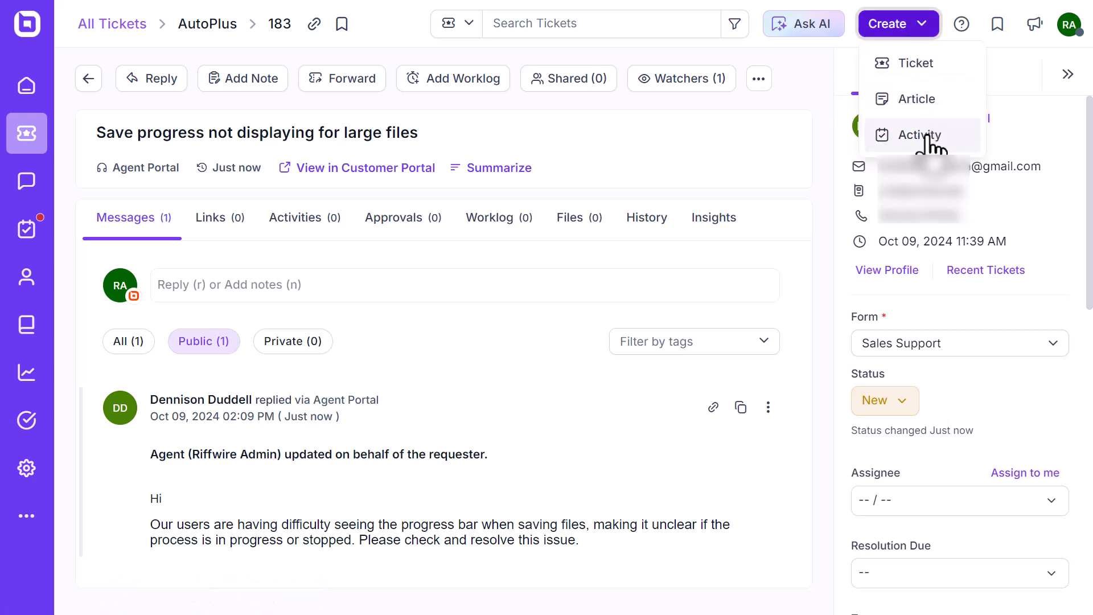
{"action": "left_click", "coordinate": [307, 221]}
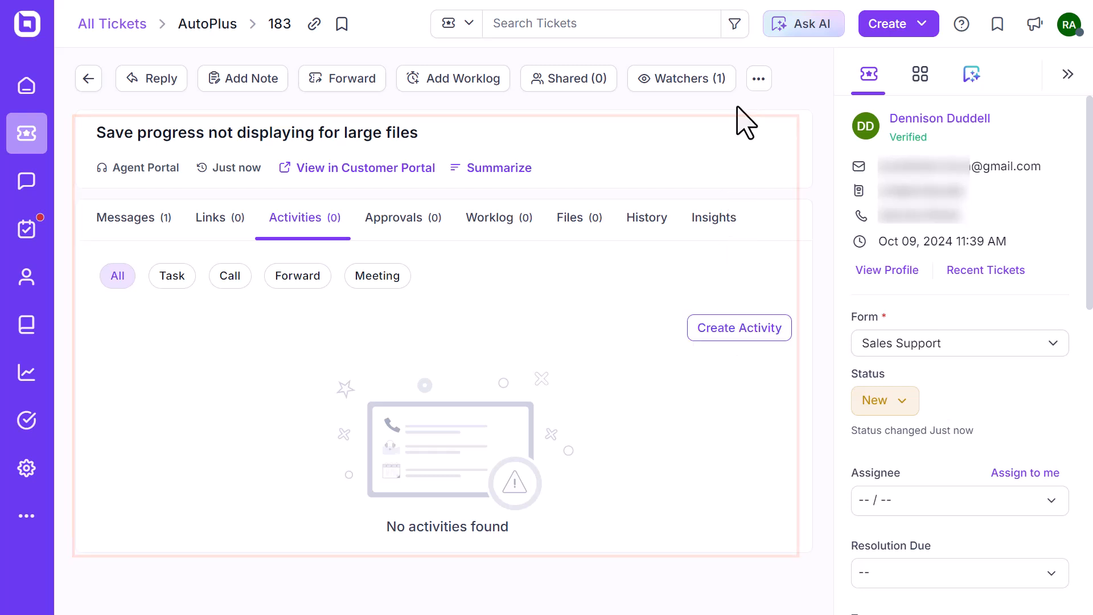
{"action": "left_click", "coordinate": [757, 80]}
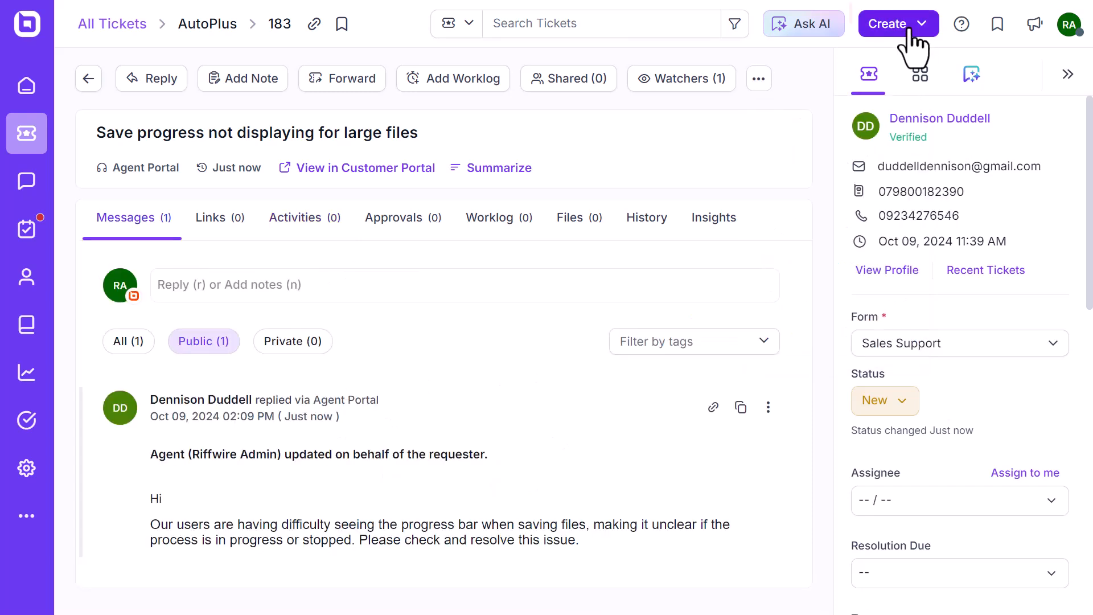
Start a new Meeting activity for the ticket with the subject "Resolving the Save Progress Issue for Large Files"
{"action": "left_click", "coordinate": [911, 30]}
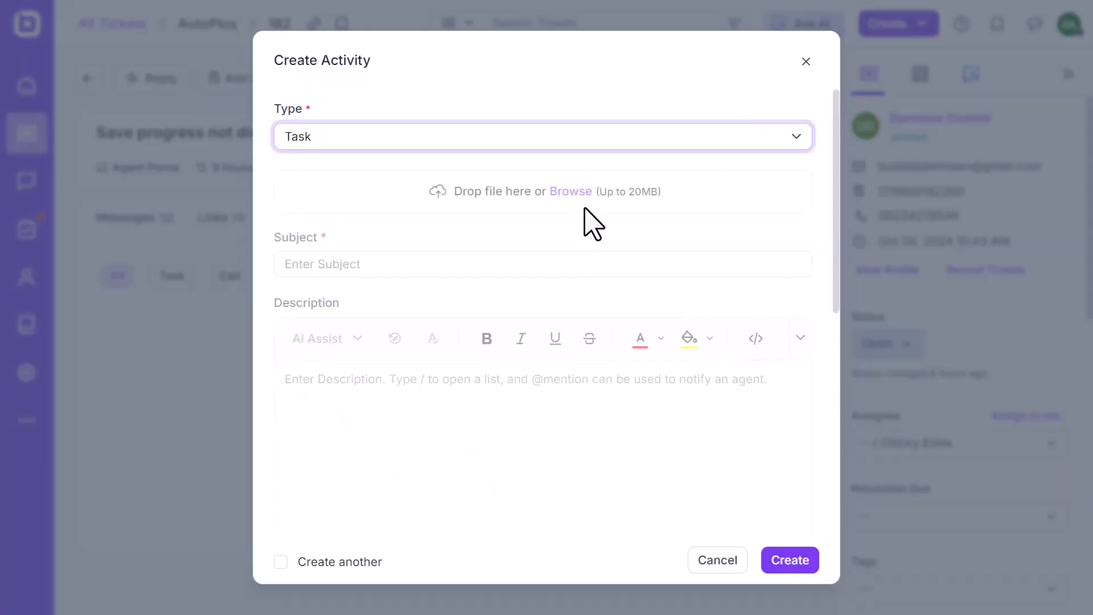
{"action": "left_click", "coordinate": [610, 137]}
{"action": "left_click", "coordinate": [359, 285]}
{"action": "left_click", "coordinate": [305, 203]}
{"action": "type", "text": "Resolving the Save Progress Issue for Large Files"}
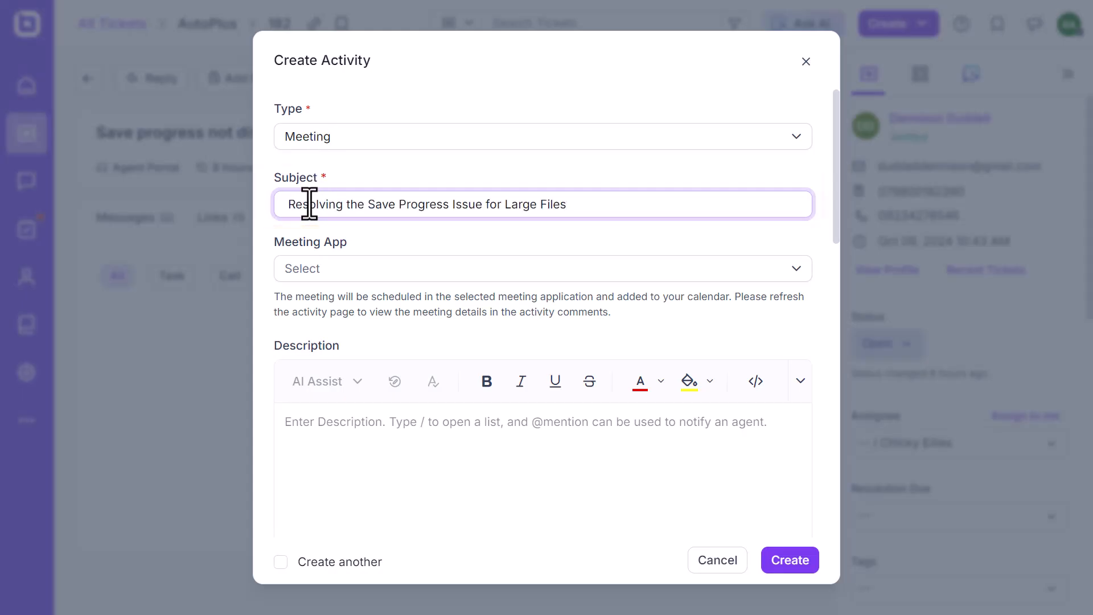
Choose MS Teams Meeting as the meeting app and enter a description about addressing the root cause of the save progress issue for large files
{"action": "left_click", "coordinate": [326, 270]}
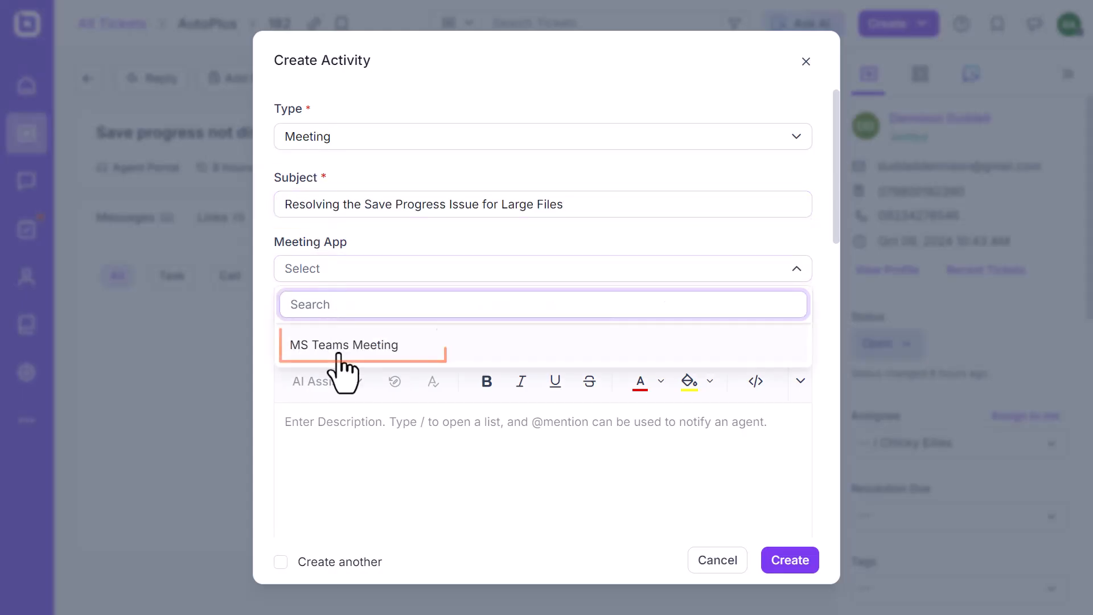
{"action": "left_click", "coordinate": [340, 345]}
{"action": "left_click", "coordinate": [317, 422]}
{"action": "type", "text": "To identify and address the root cause of the save progress issue for large files and implement solutions to ensure a seamless user experience."}
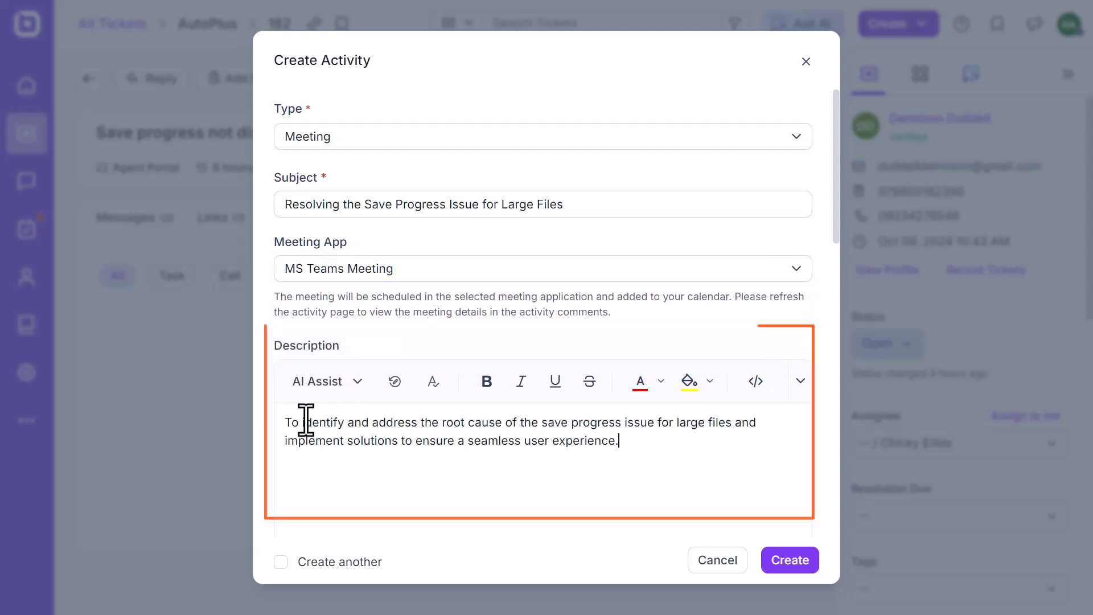
Add two agents as collaborators on the meeting activity
{"action": "scroll", "coordinate": [317, 406], "scroll_direction": "down", "scroll_amount": 5}
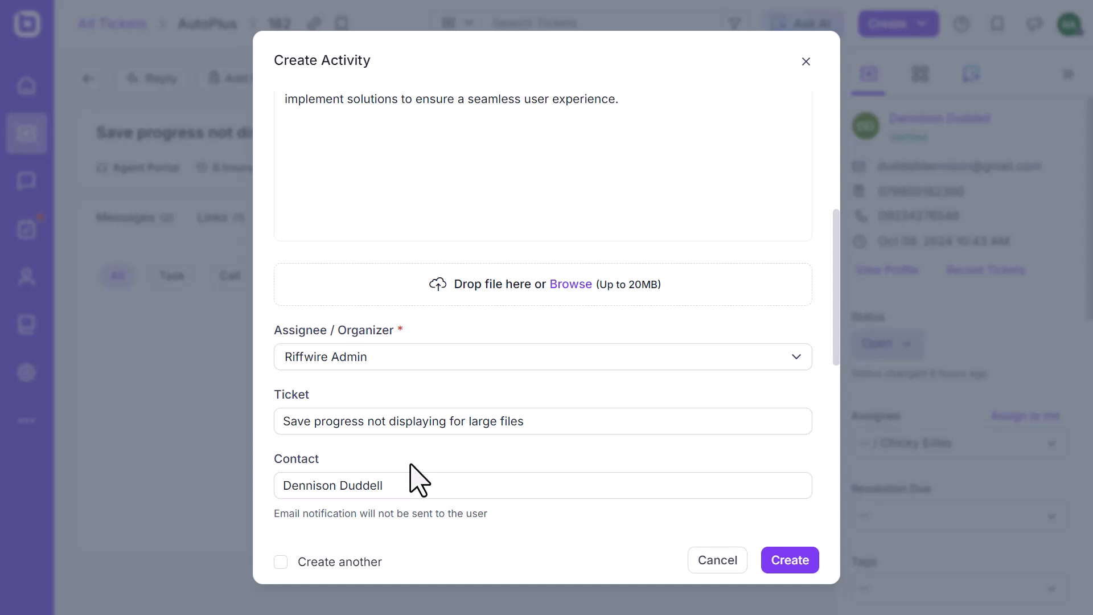
{"action": "scroll", "coordinate": [411, 464], "scroll_direction": "down", "scroll_amount": 3}
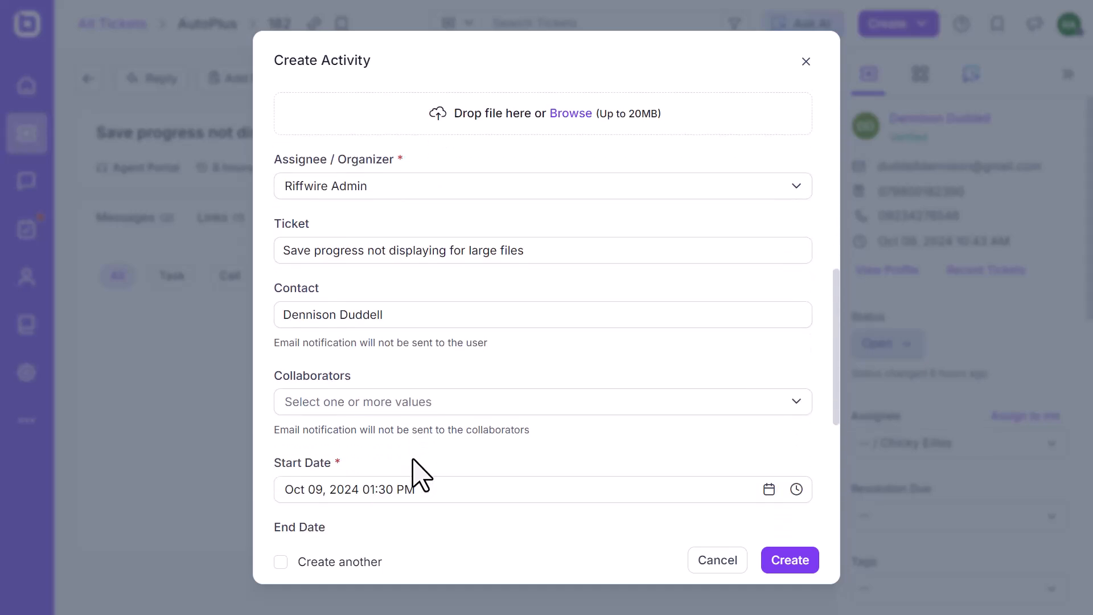
{"action": "left_click", "coordinate": [415, 396]}
{"action": "left_click", "coordinate": [410, 475]}
{"action": "left_click", "coordinate": [365, 570]}
{"action": "left_click", "coordinate": [427, 405]}
Set the meeting's time zone to (UTC-12:00) International Date Line West and create the activity
{"action": "scroll", "coordinate": [427, 405], "scroll_direction": "down", "scroll_amount": 4}
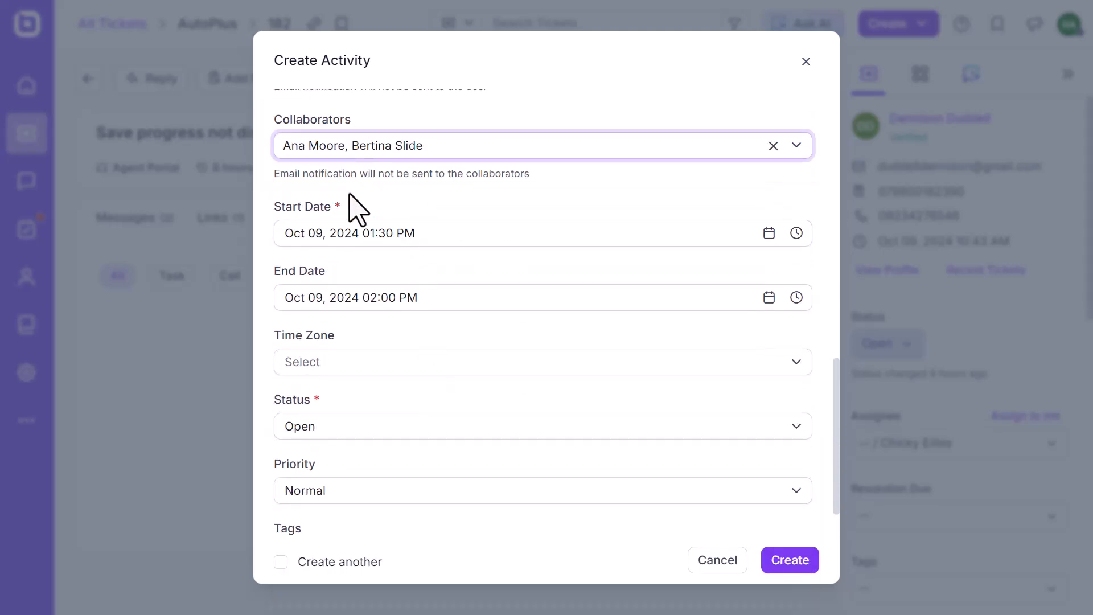
{"action": "left_click", "coordinate": [308, 359]}
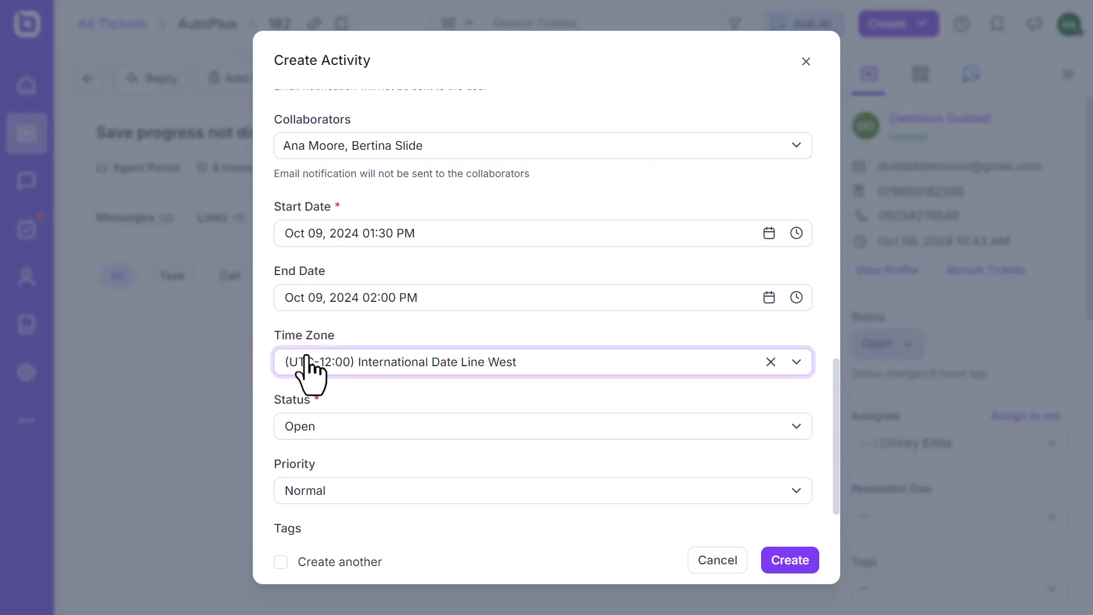
{"action": "scroll", "coordinate": [648, 511], "scroll_direction": "down", "scroll_amount": 2}
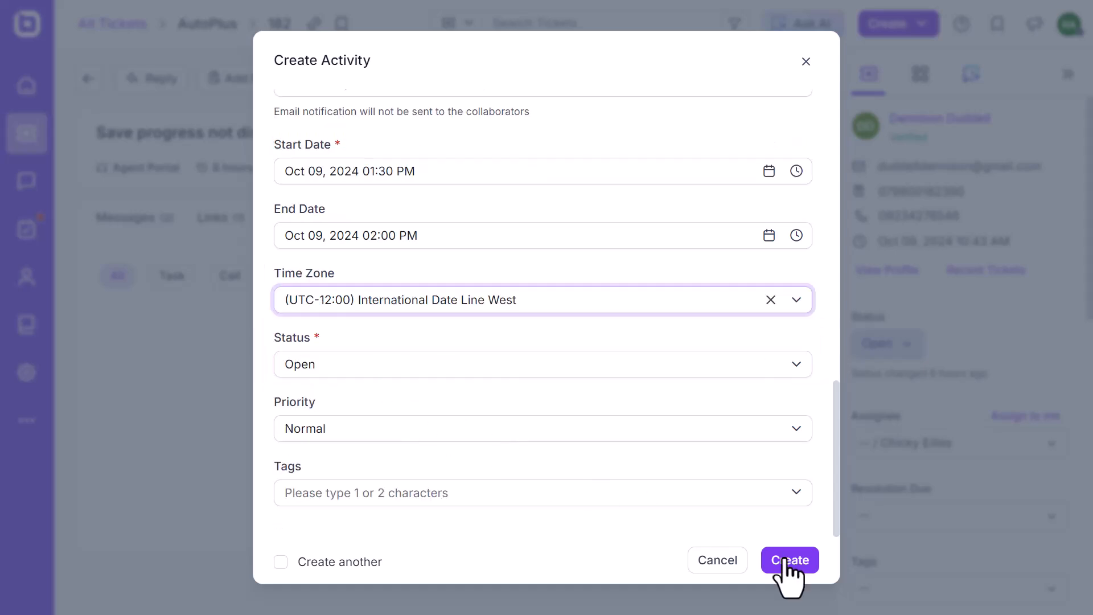
{"action": "left_click", "coordinate": [786, 561]}
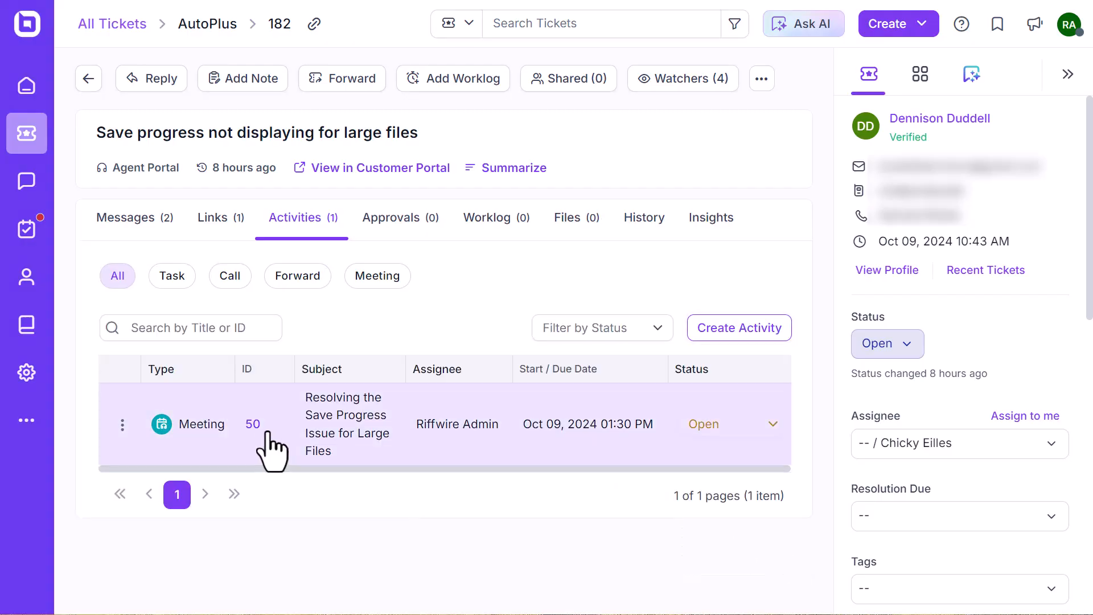
Open the new meeting activity on the ticket and review its details
{"action": "left_click", "coordinate": [263, 447]}
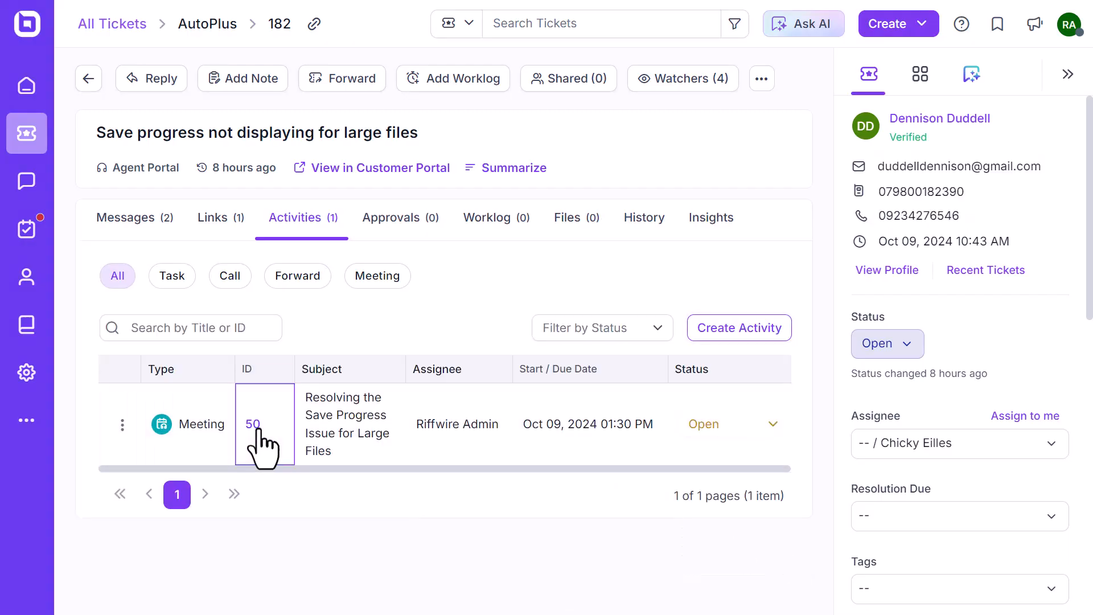
{"action": "scroll", "coordinate": [284, 421], "scroll_direction": "down", "scroll_amount": 3}
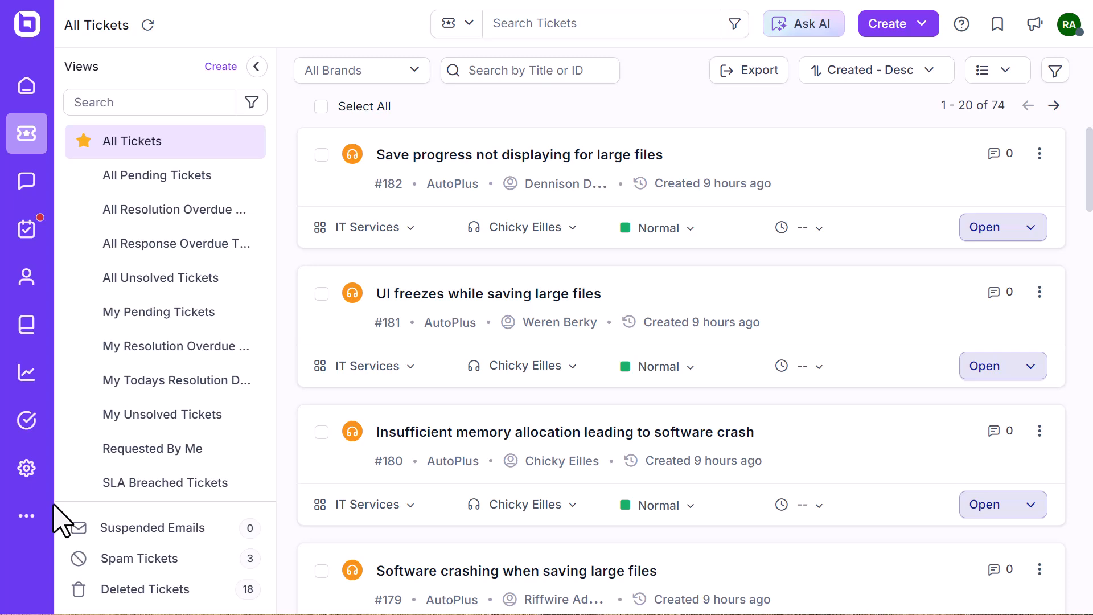
Open the MS Teams Meeting app from the list of active installed apps in the admin settings
{"action": "left_click", "coordinate": [26, 468]}
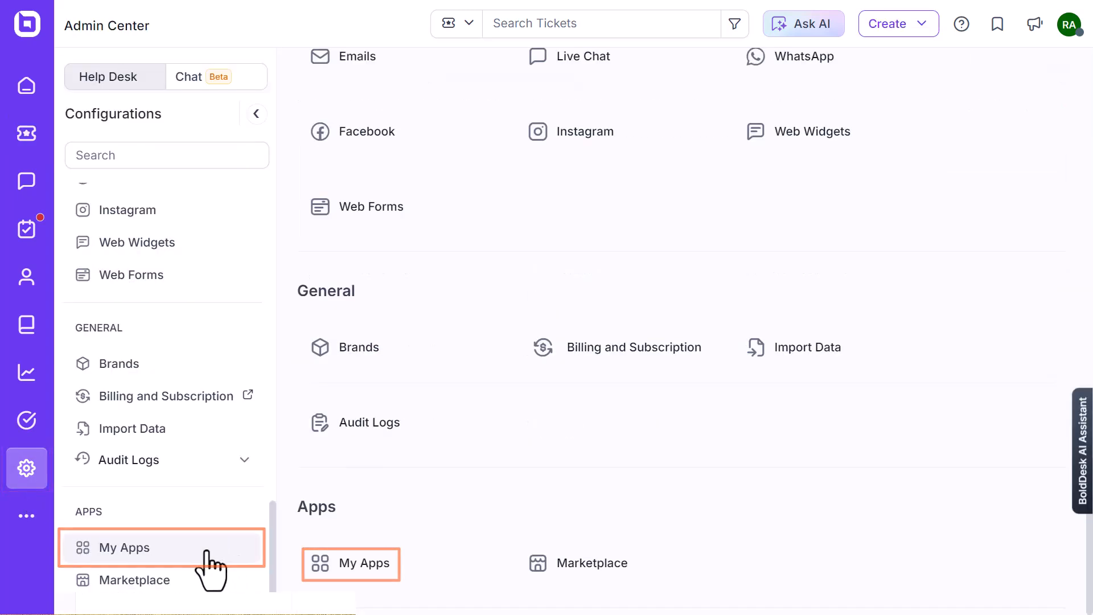
{"action": "left_click", "coordinate": [207, 551]}
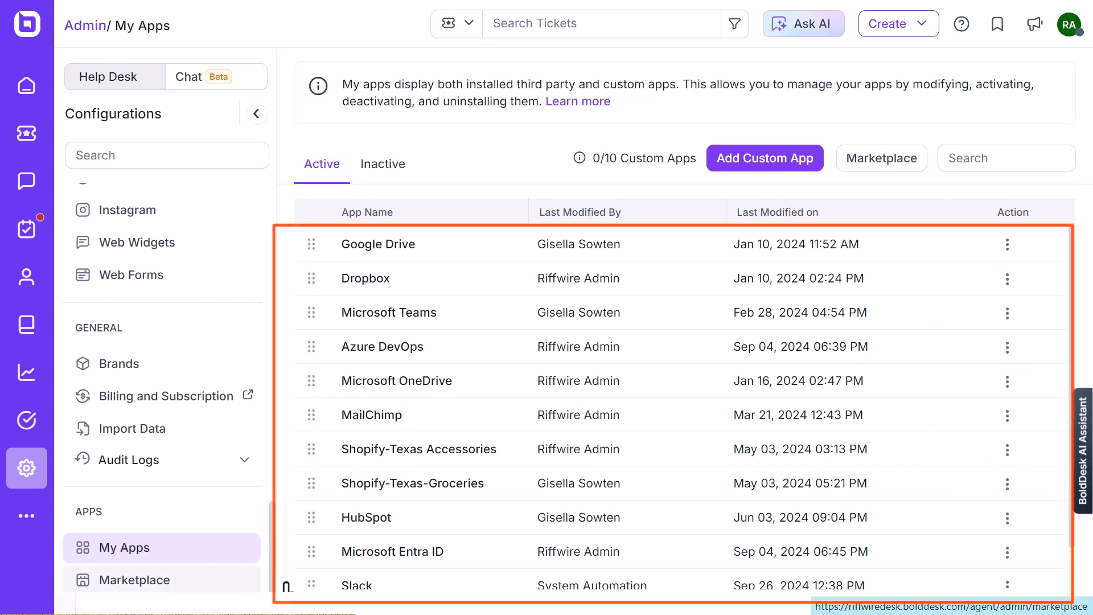
{"action": "scroll", "coordinate": [365, 564], "scroll_direction": "down", "scroll_amount": 1}
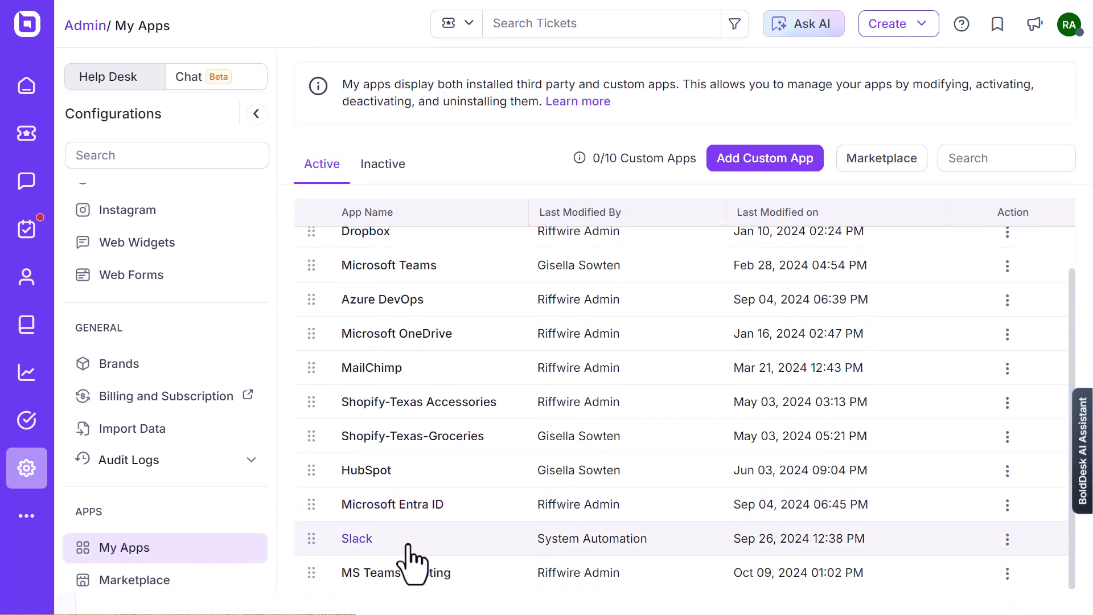
{"action": "left_click", "coordinate": [384, 574]}
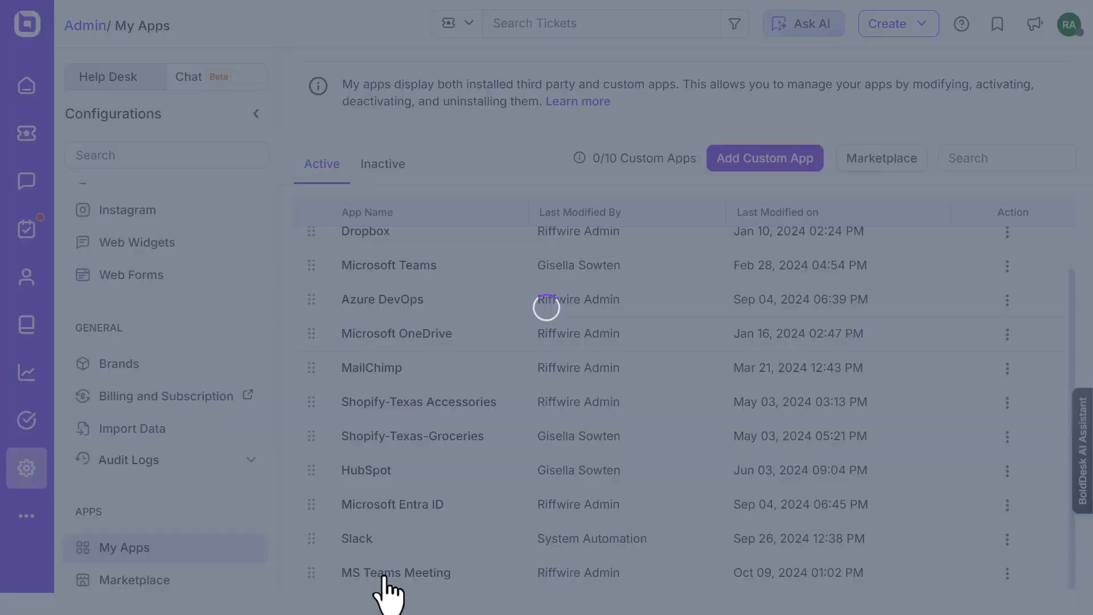